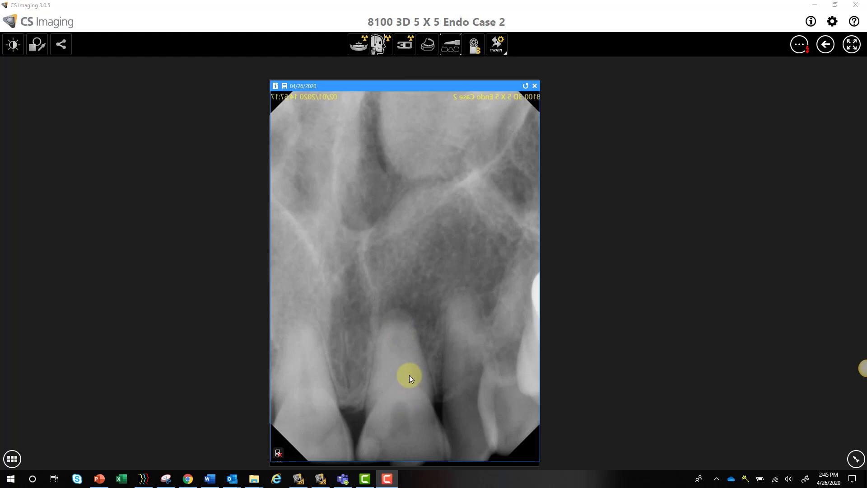
Drag the first periapical radiograph to the left to reveal the second radiograph behind it.
left_click_drag(410, 84, 136, 83)
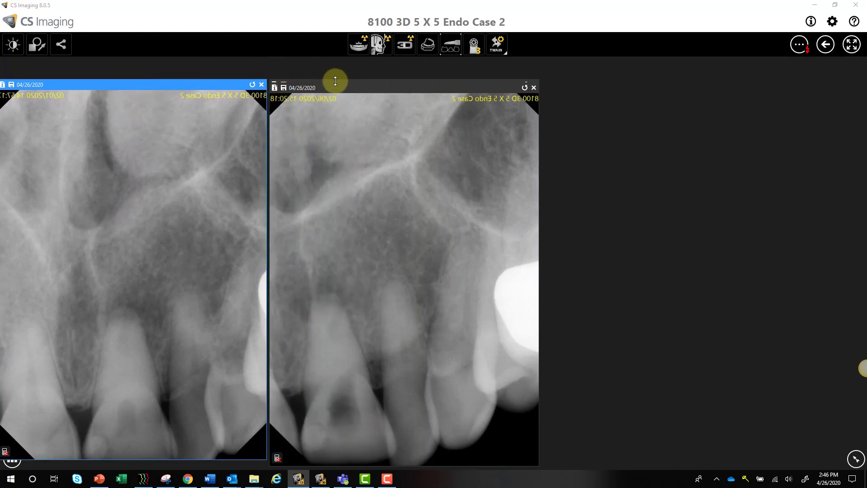
Line up the second radiograph beside the first one.
left_click_drag(336, 88, 338, 86)
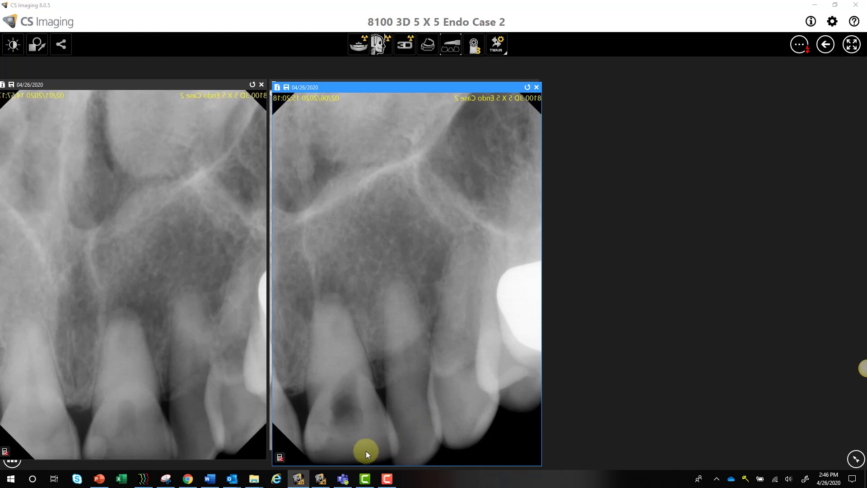
Switch to the CBCT volume in CS 3D Imaging from the taskbar.
left_click(321, 479)
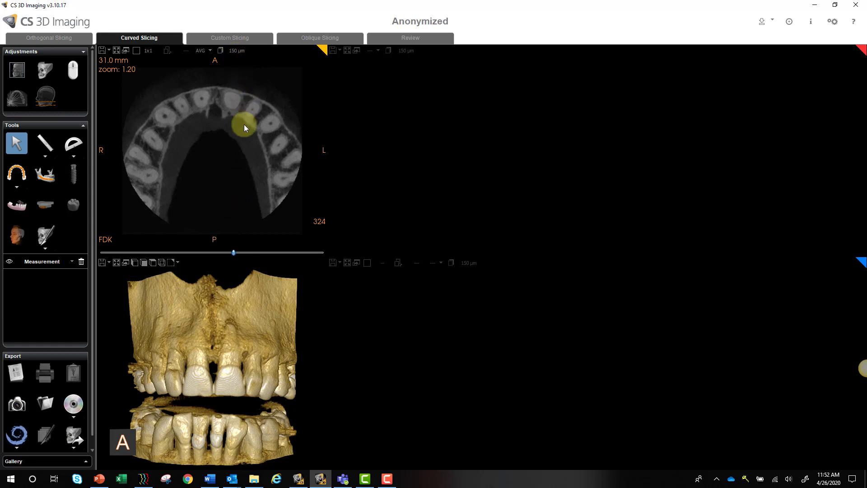
Show the axial slice plane on the 3D rendering and move the axial slice from 31.0 to 32.1 mm.
key("F10")
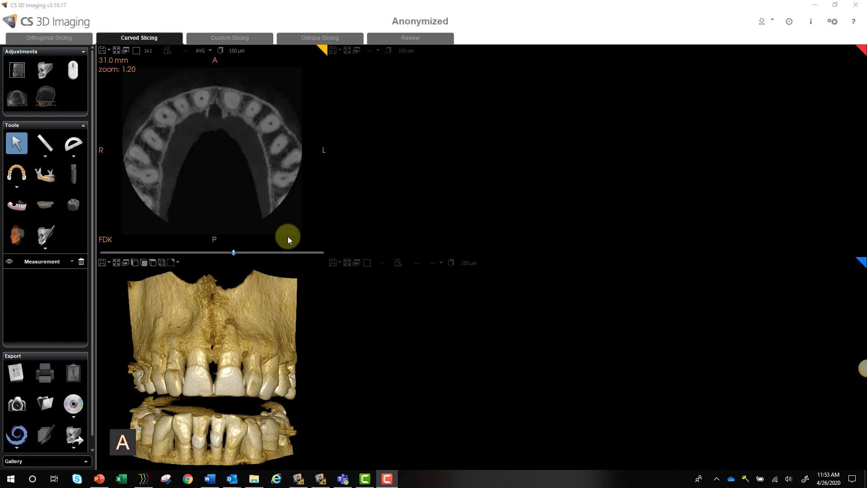
mouse_move(276, 233)
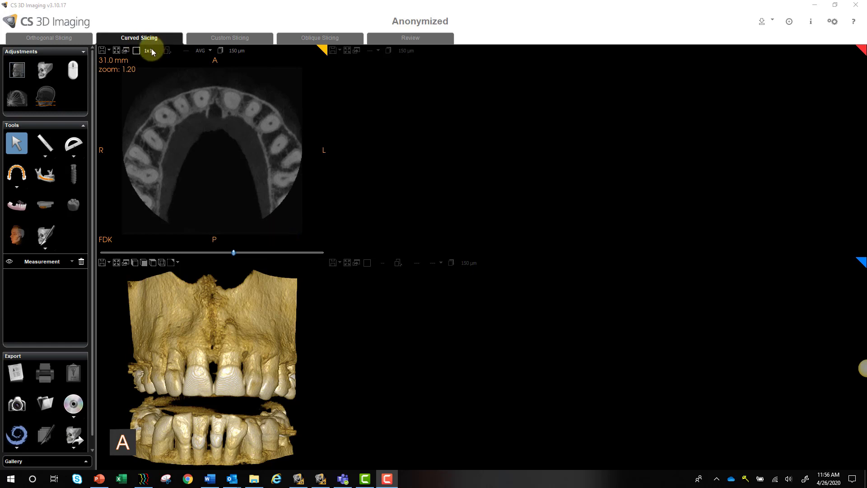
left_click(178, 262)
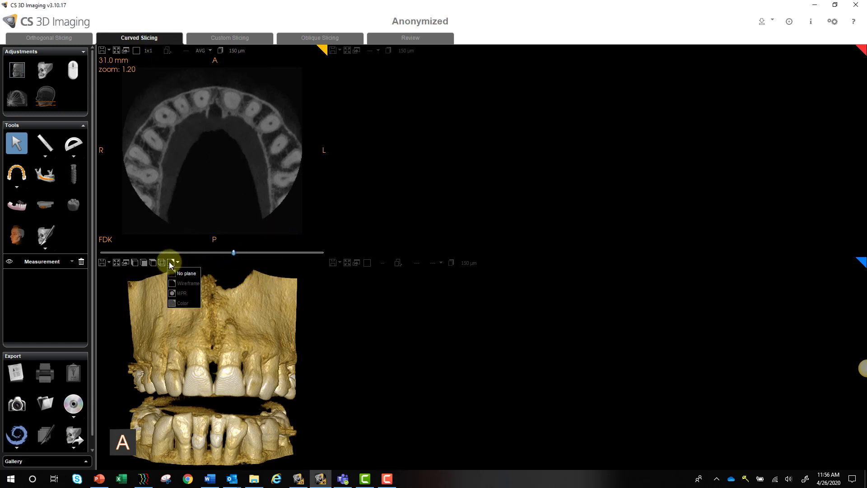
left_click(199, 299)
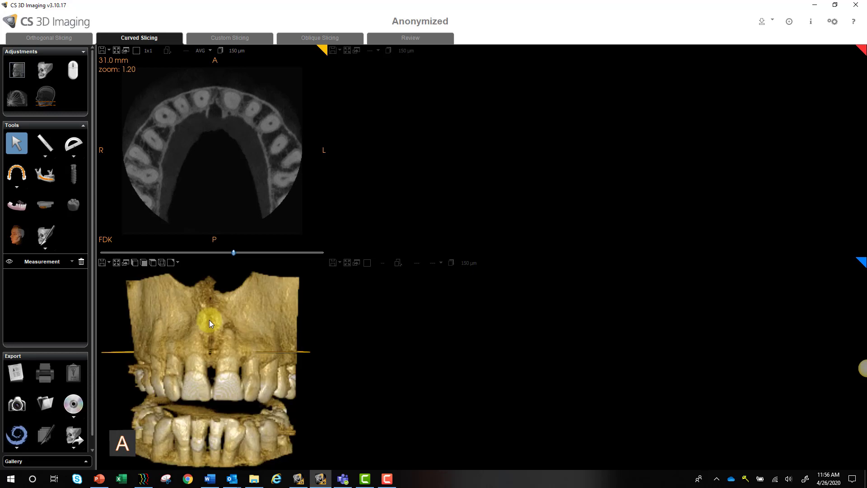
mouse_move(230, 256)
left_mouse_down()
mouse_move(221, 257)
mouse_move(239, 257)
left_mouse_up()
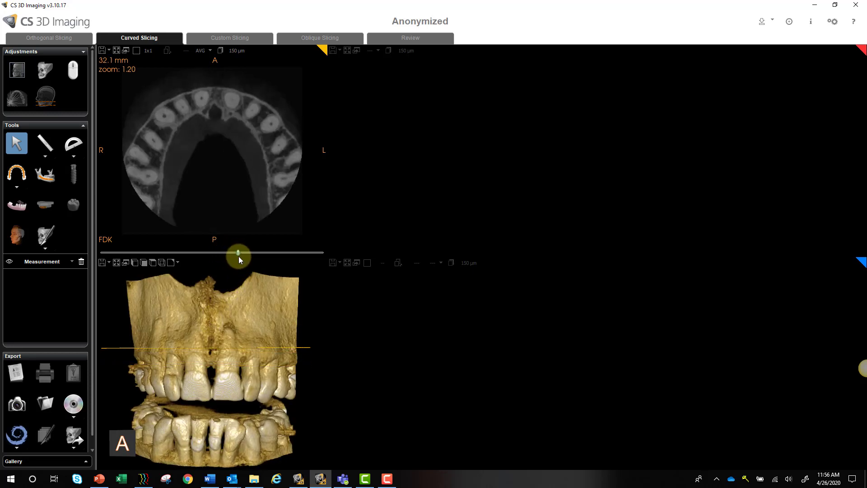
Trace the upper arch with six Arch tool points, from the right back teeth to the left back teeth.
left_click(16, 174)
left_click(140, 200)
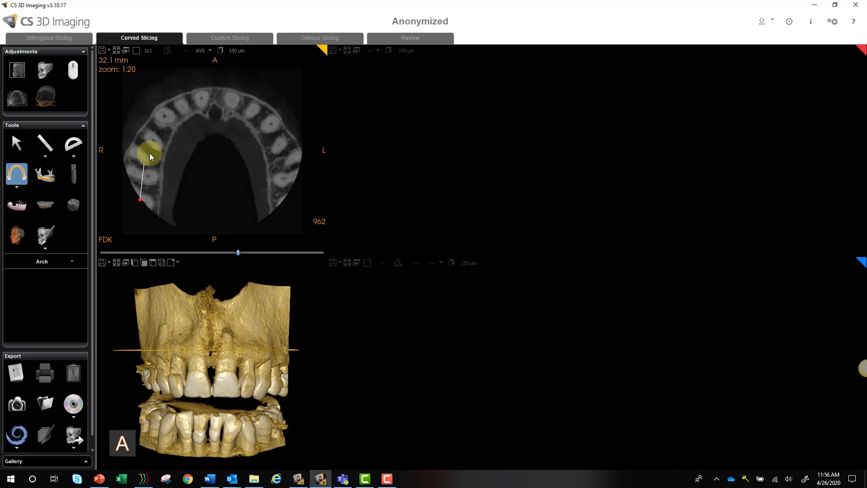
left_click(159, 127)
left_click(197, 98)
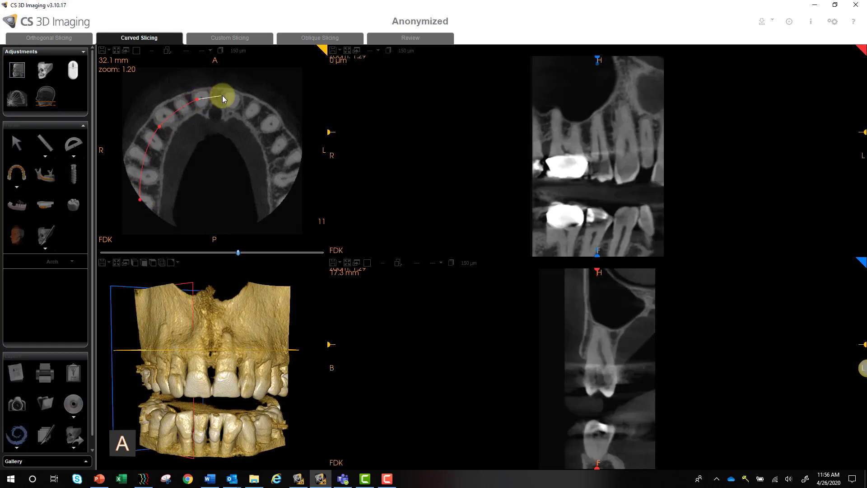
left_click(230, 98)
left_click(274, 132)
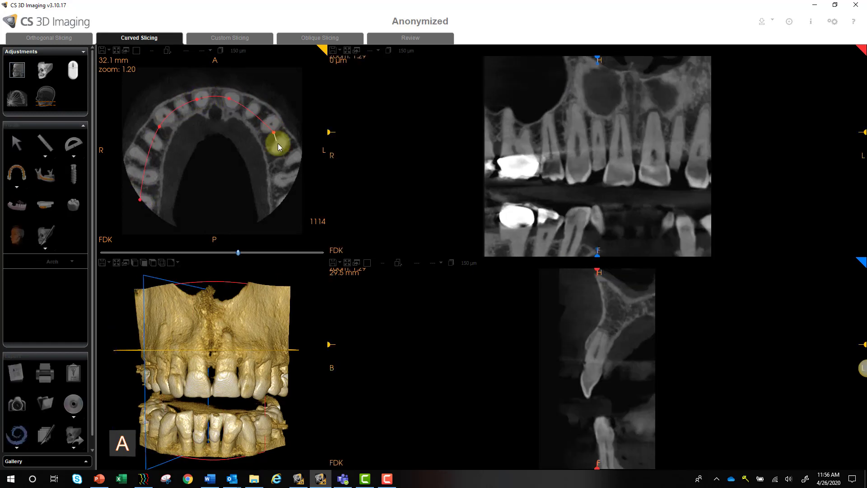
double_click(291, 180)
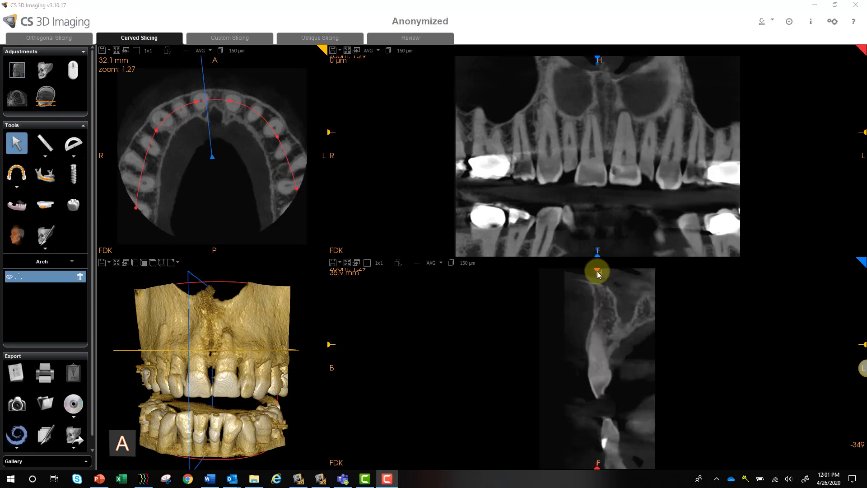
Fine-tune the panoramic slice depth, including 1.6 to 1.2 mm, and switch to Oblique Slicing.
left_click_drag(597, 274, 584, 274)
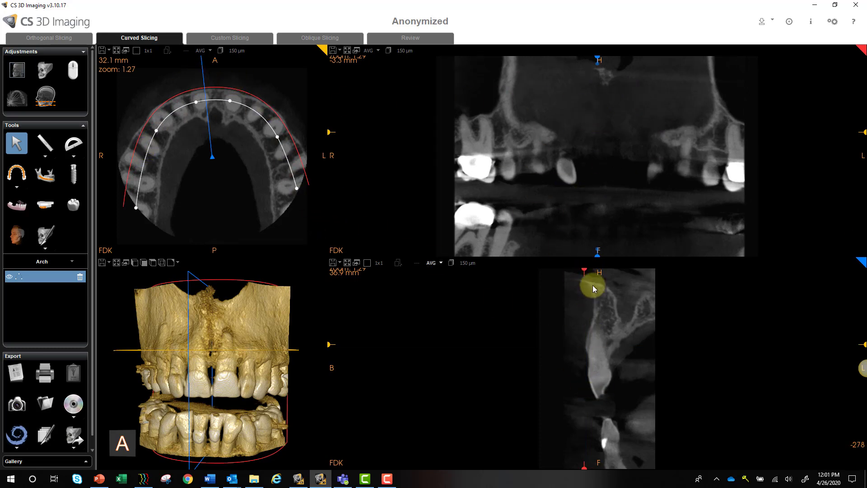
mouse_move(583, 269)
left_mouse_down()
mouse_move(610, 273)
mouse_move(603, 276)
left_mouse_up()
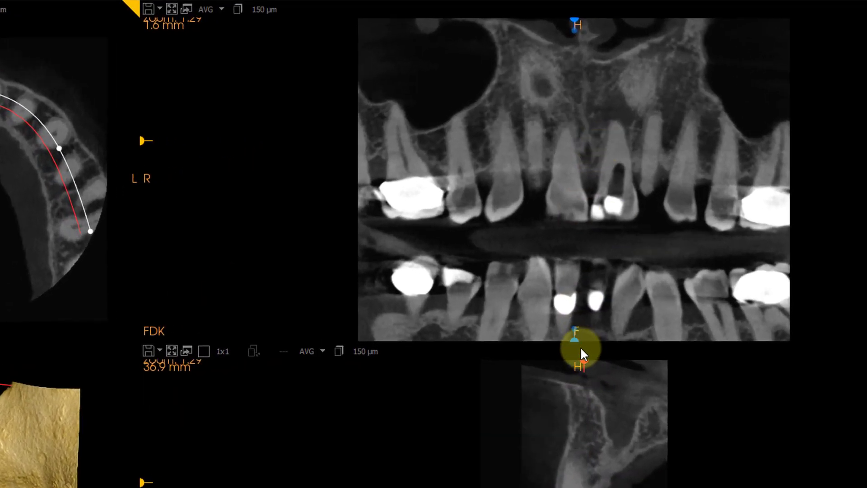
left_click_drag(583, 364, 562, 364)
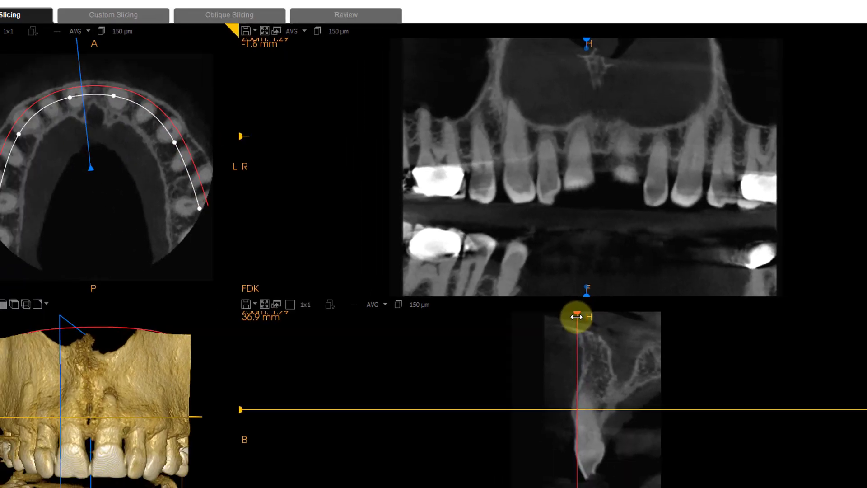
left_click_drag(576, 317, 599, 314)
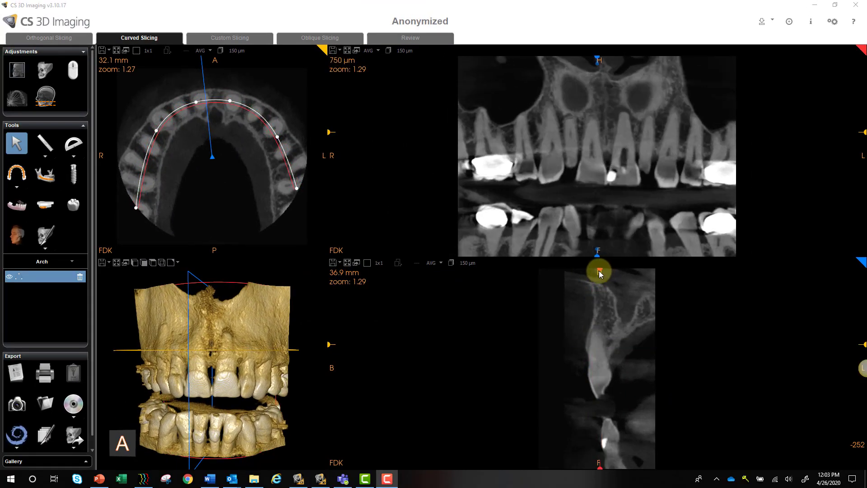
left_click(345, 41)
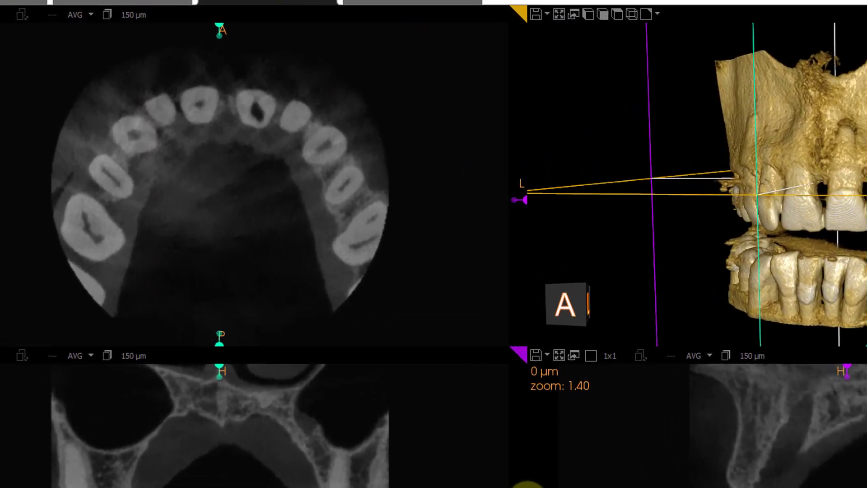
Move the axial slice between crown level and the bony palate using the coronal view's slice line.
left_click_drag(492, 373, 492, 389)
scroll(213, 203, "up", 3)
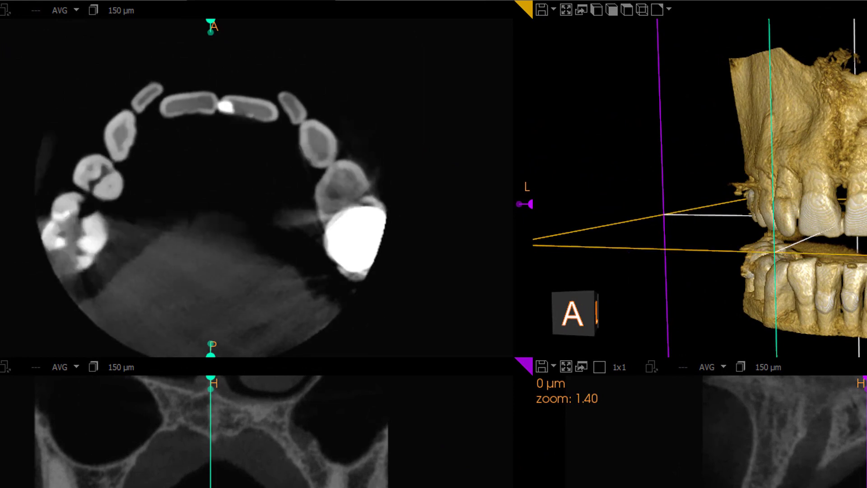
left_click_drag(501, 487, 496, 459)
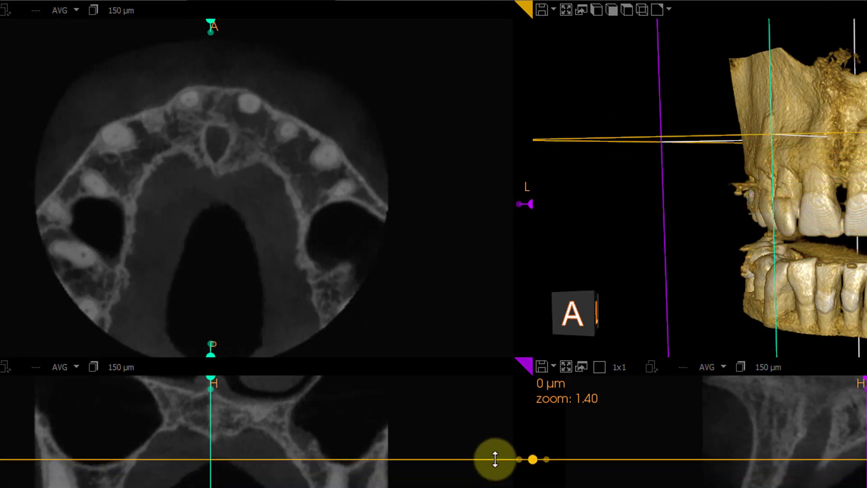
left_click(327, 209)
left_click_drag(328, 214, 240, 127)
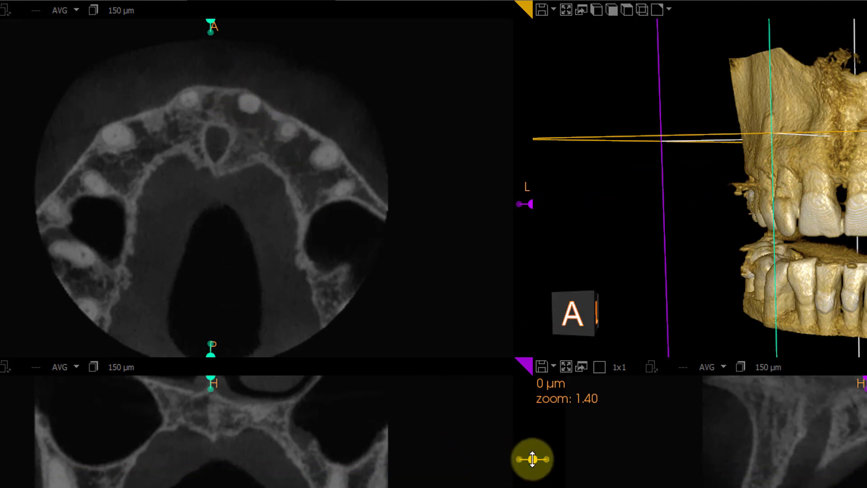
left_click_drag(532, 460, 533, 485)
left_click_drag(309, 262, 4, 51)
Maximize the axial view and settle the slice at about -6.1 mm.
key("F11")
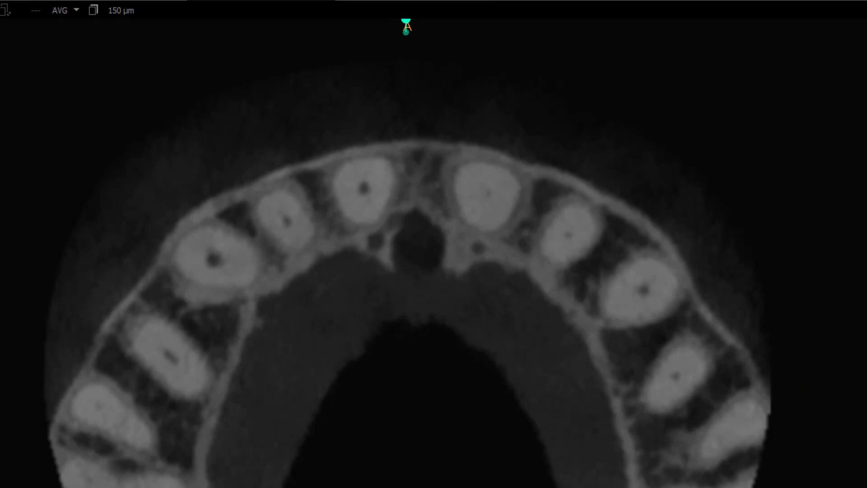
scroll(407, 271, "down", 8)
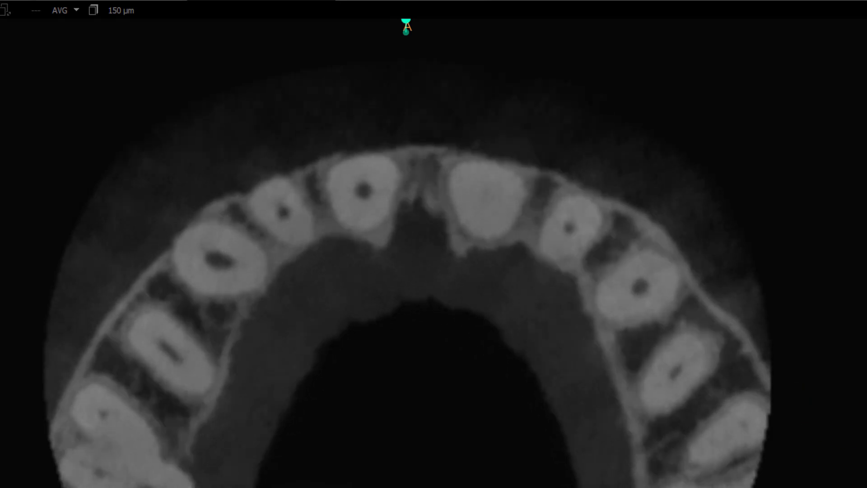
scroll(406, 271, "down", 3)
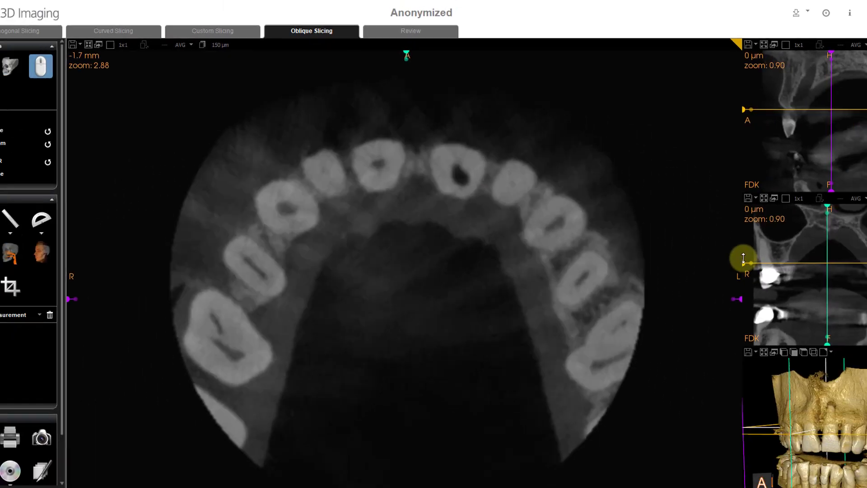
left_click_drag(743, 258, 743, 256)
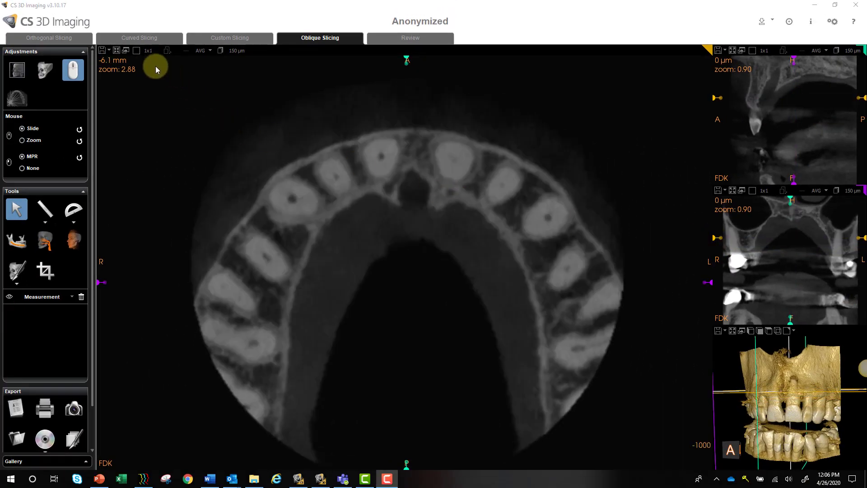
Restore the 2x2 layout, centre the slices on the filled incisor, and adjust the coronal-view tilt.
left_click(116, 51)
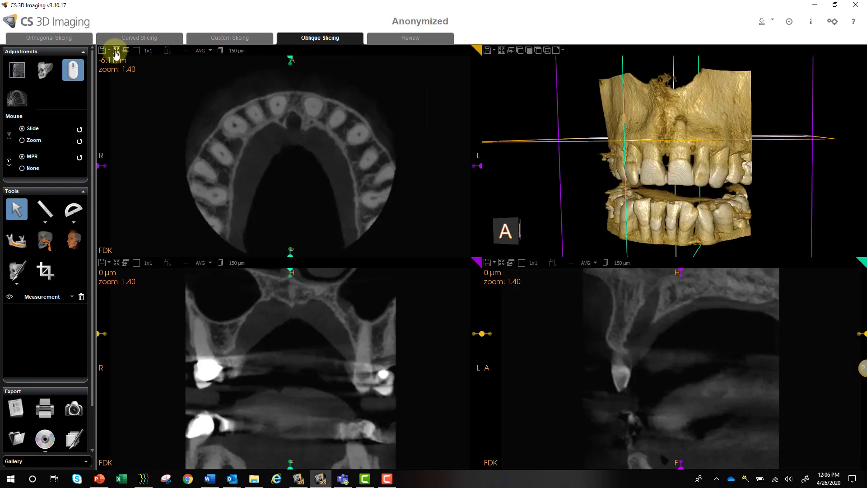
left_click(313, 106)
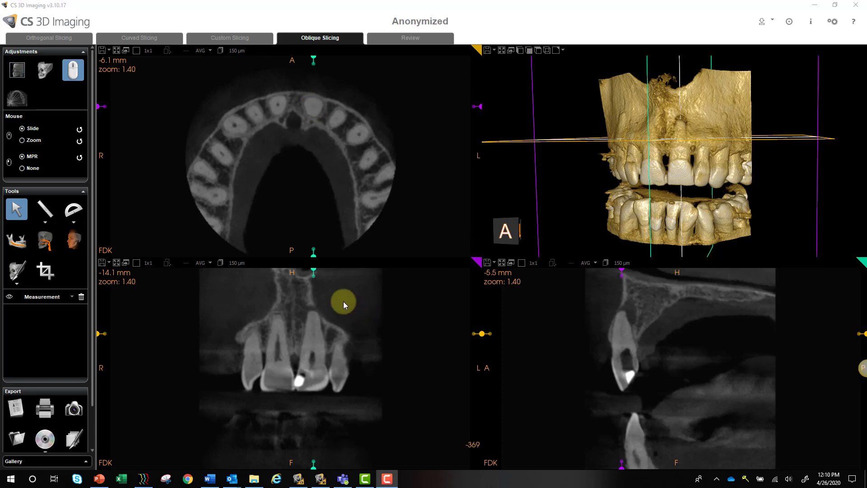
left_click(314, 276)
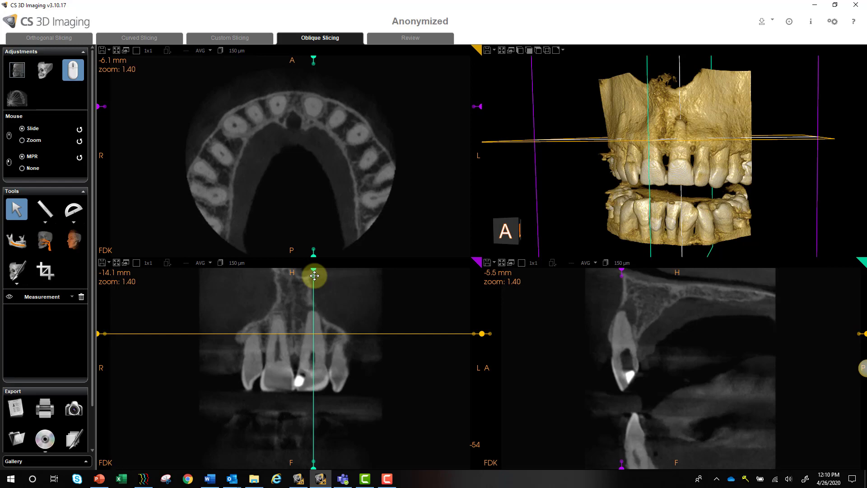
mouse_move(314, 275)
left_mouse_down()
mouse_move(334, 277)
mouse_move(319, 278)
left_mouse_up()
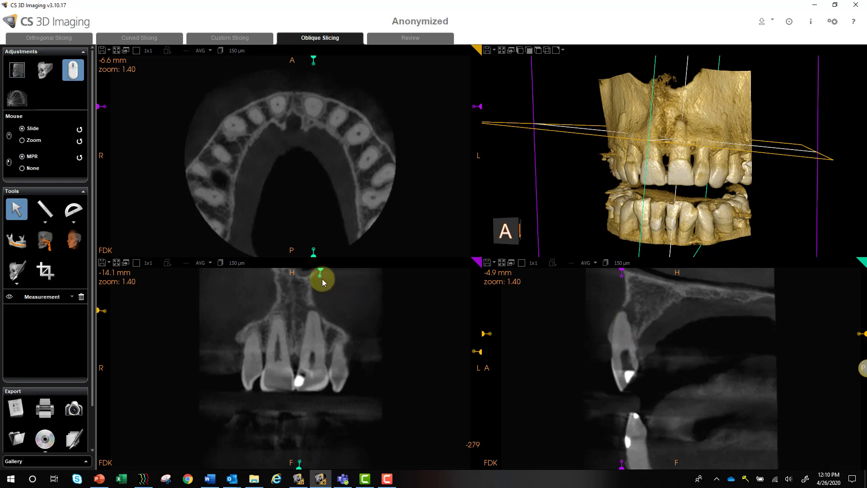
mouse_move(321, 276)
left_mouse_down()
mouse_move(342, 290)
mouse_move(317, 281)
left_mouse_up()
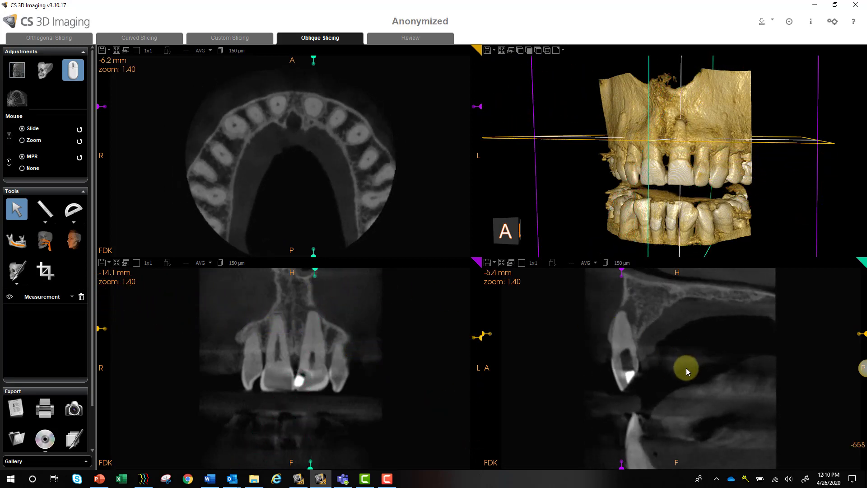
Zoom the slice views to 1.85 and rotate the planes from the sagittal view, sagittal at -5.0 mm.
scroll(684, 368, "up", 4)
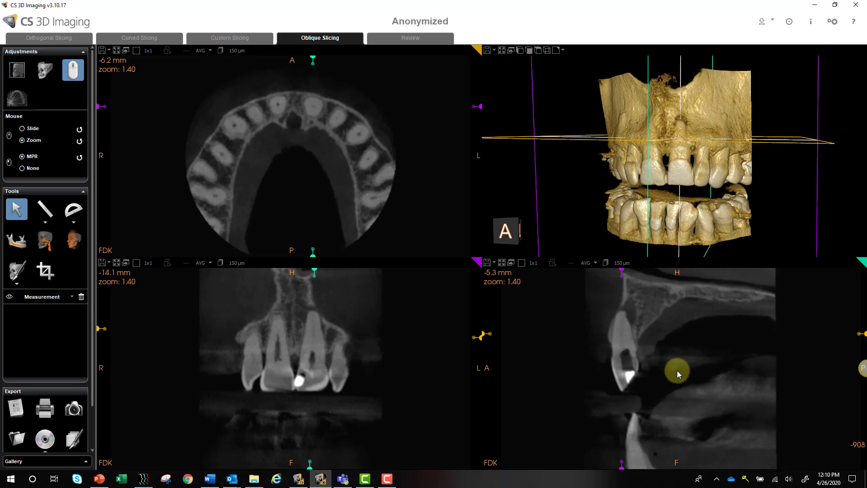
scroll(692, 374, "up", 3)
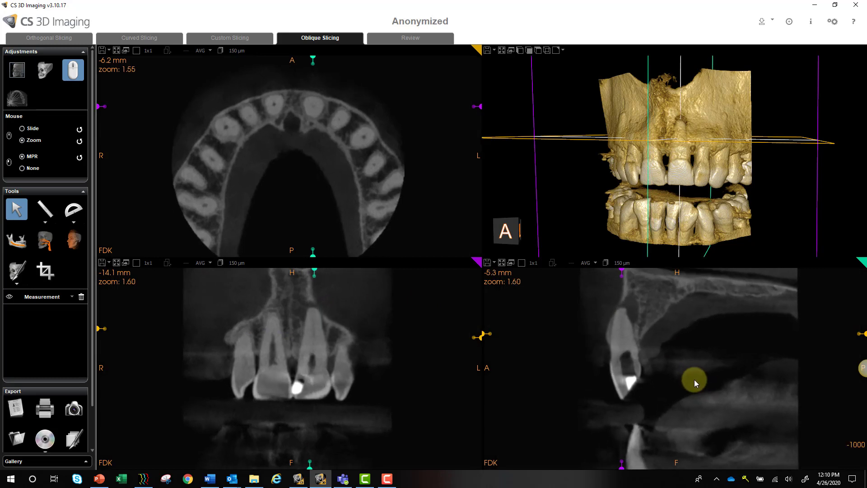
scroll(700, 383, "up", 1, "ctrl")
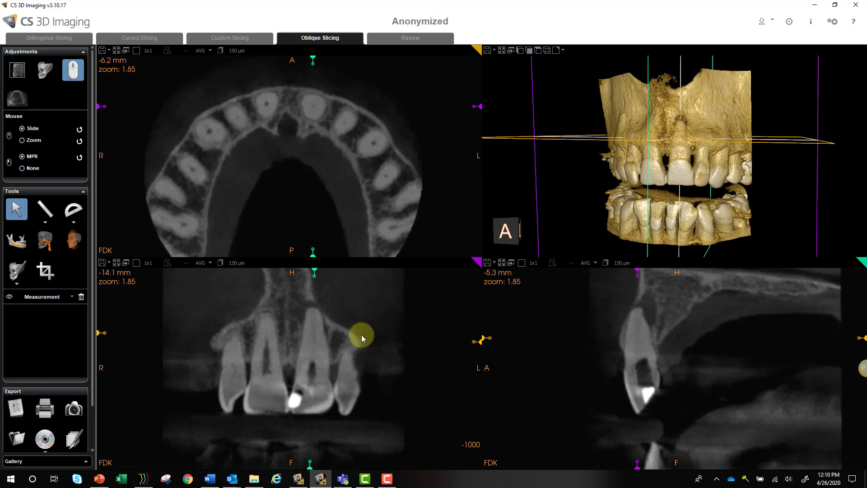
left_click(637, 275)
mouse_move(647, 276)
left_mouse_down()
mouse_move(660, 283)
mouse_move(619, 283)
mouse_move(637, 285)
left_mouse_up()
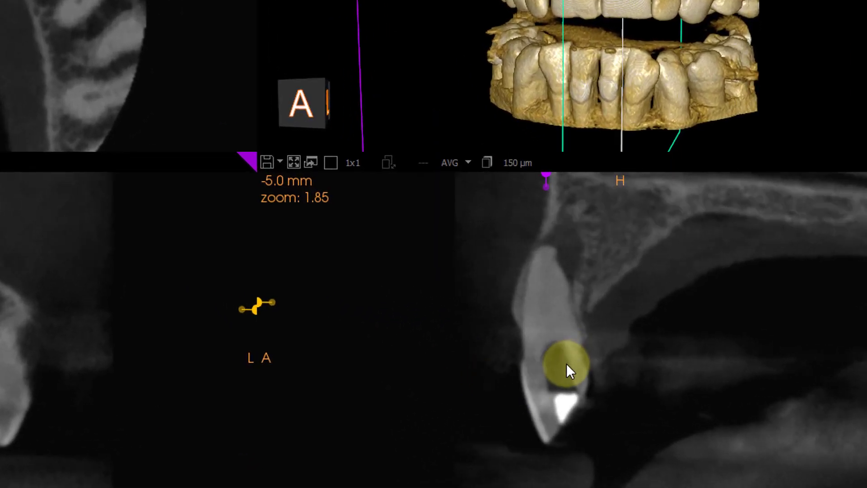
Scroll the sagittal slice from -5.6 mm back to -5.4 mm through the filled incisor.
scroll(567, 362, "down", 3)
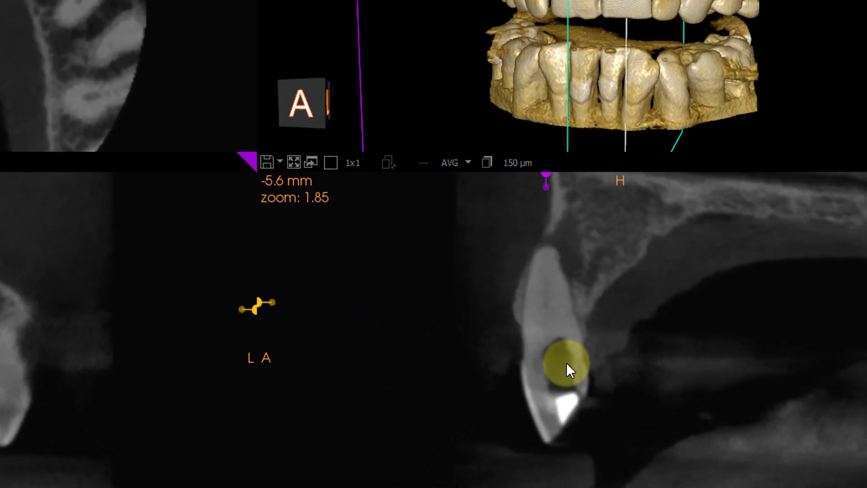
scroll(567, 362, "up", 2)
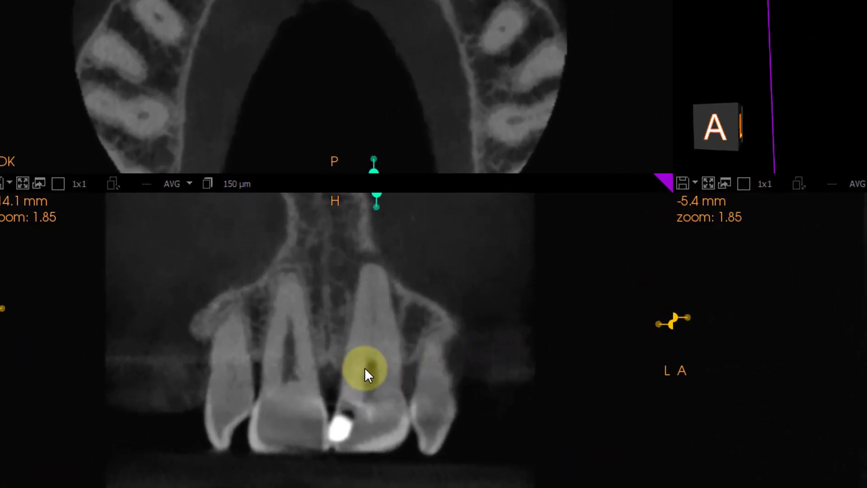
Scroll the coronal slice between -14.7 and -12.7 mm, settling at -13.5 mm on the incisor canal.
scroll(429, 372, "up", 2)
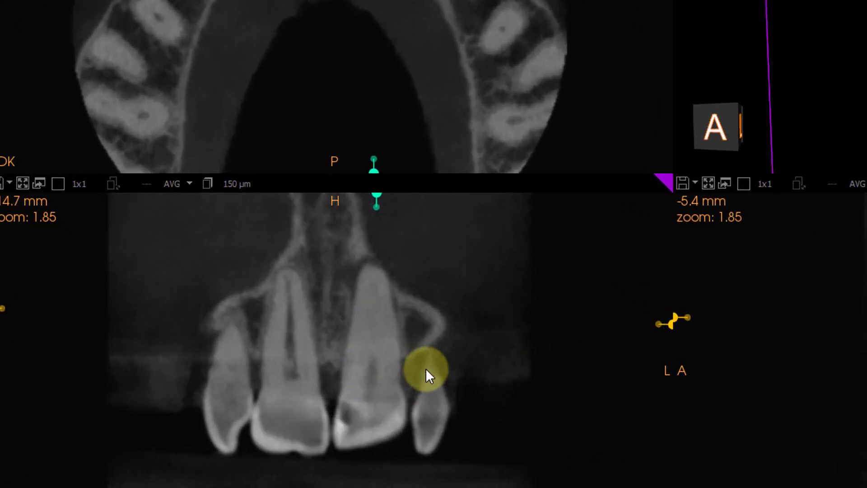
scroll(426, 368, "down", 3)
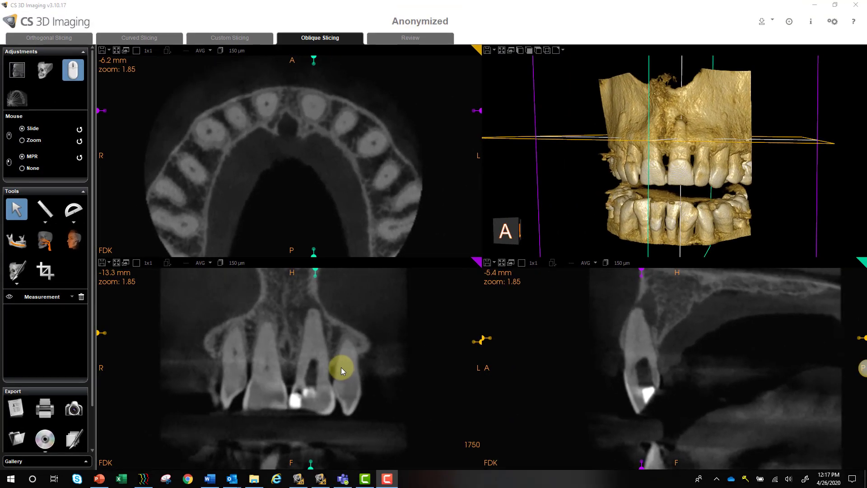
scroll(371, 388, "down", 4)
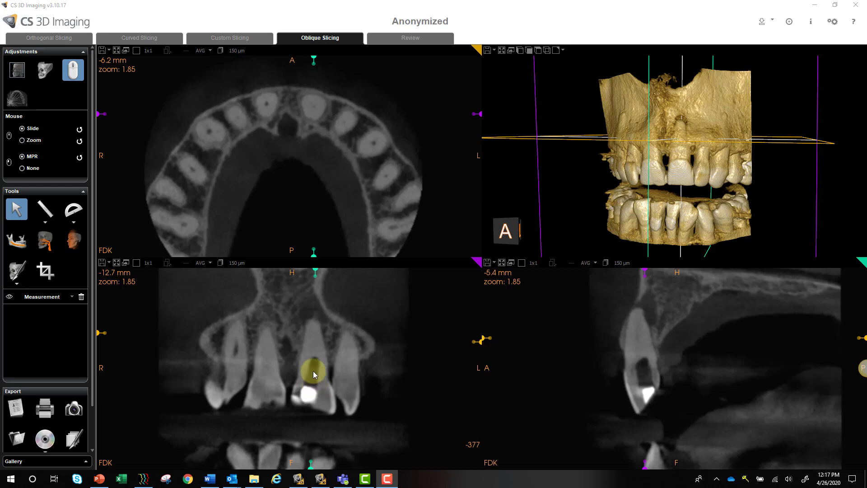
scroll(328, 378, "up", 2)
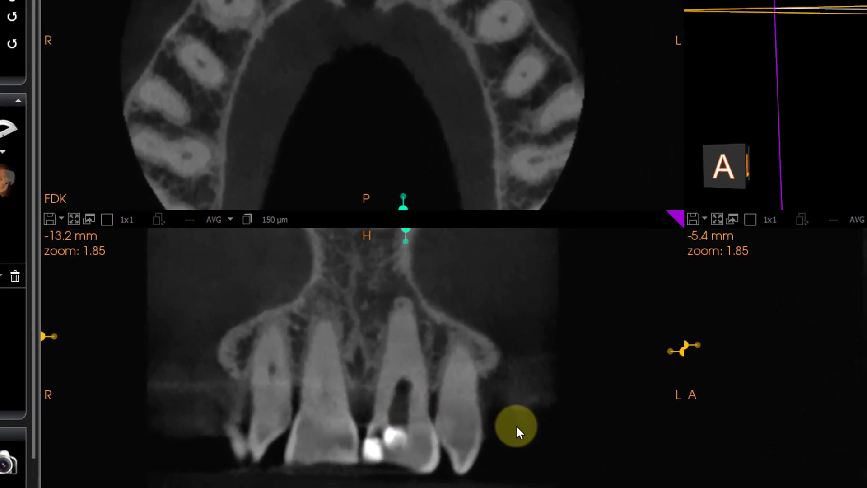
scroll(516, 424, "up", 3)
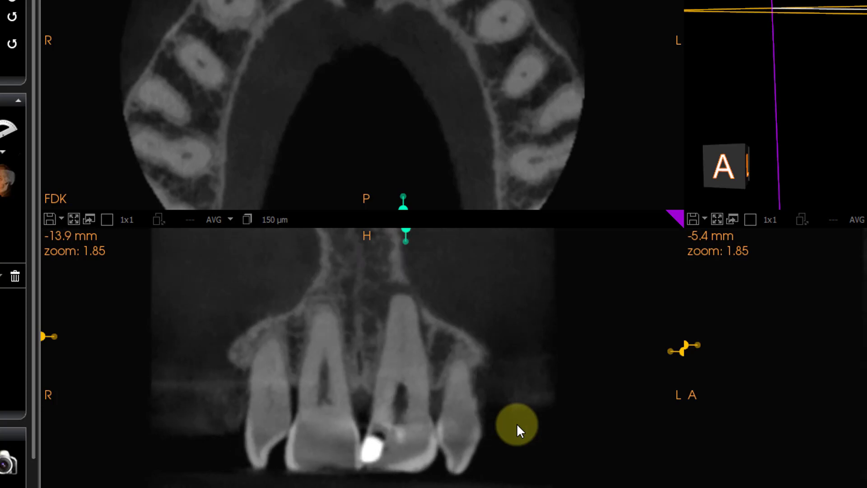
scroll(517, 430, "up", 1)
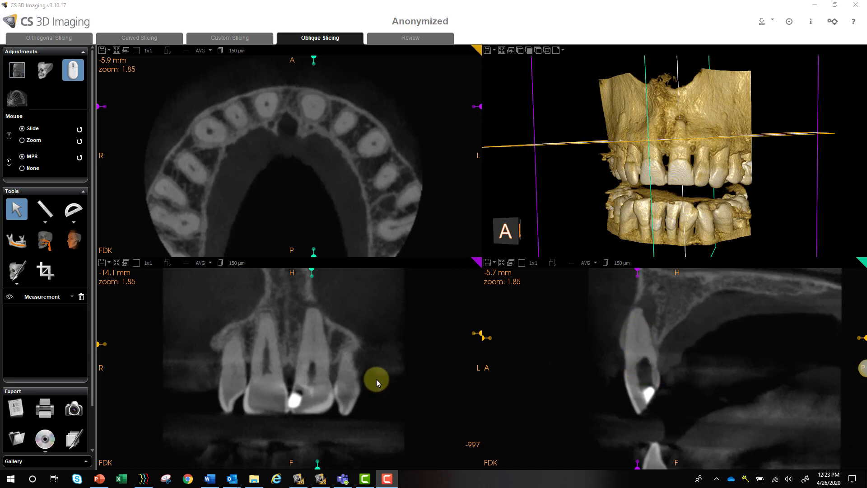
scroll(375, 378, "up", 2)
scroll(375, 378, "up", 5)
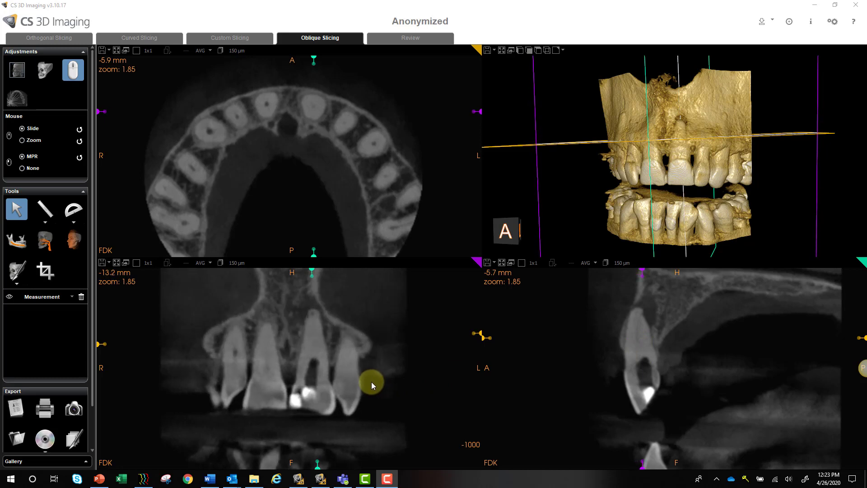
scroll(367, 385, "up", 3)
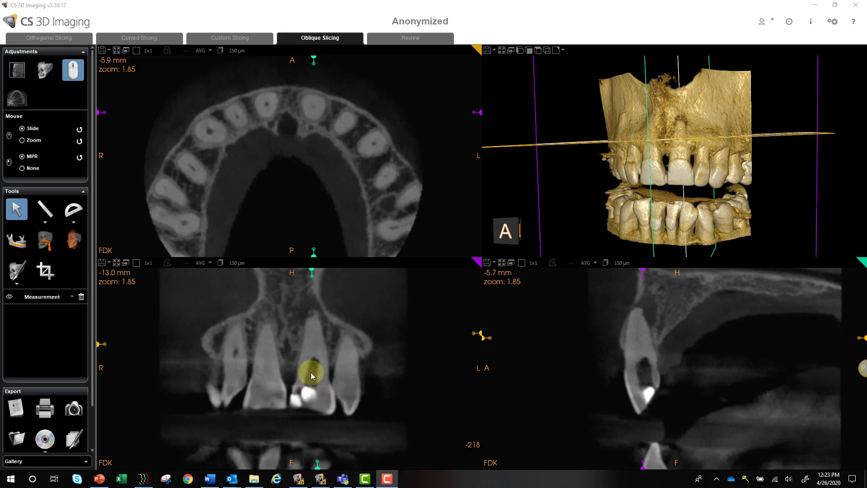
scroll(316, 362, "down", 5)
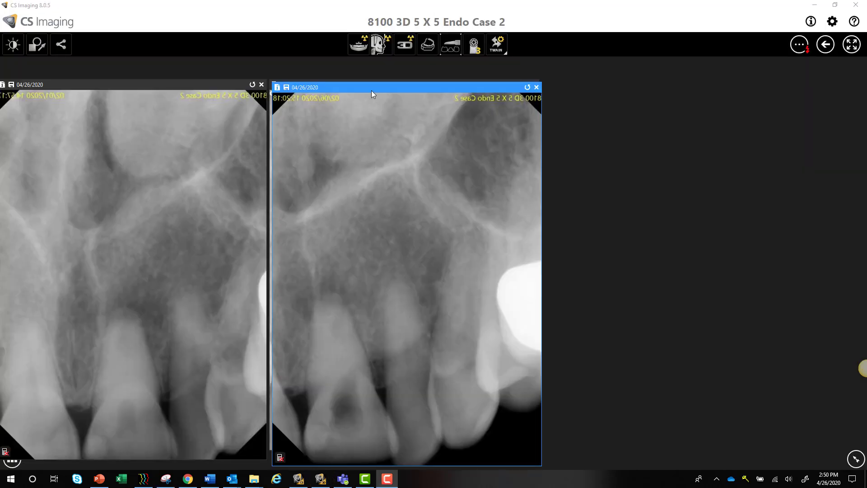
Drag the selected radiograph into the right-hand slot, leaving three periapical images side by side.
left_click_drag(371, 90, 649, 88)
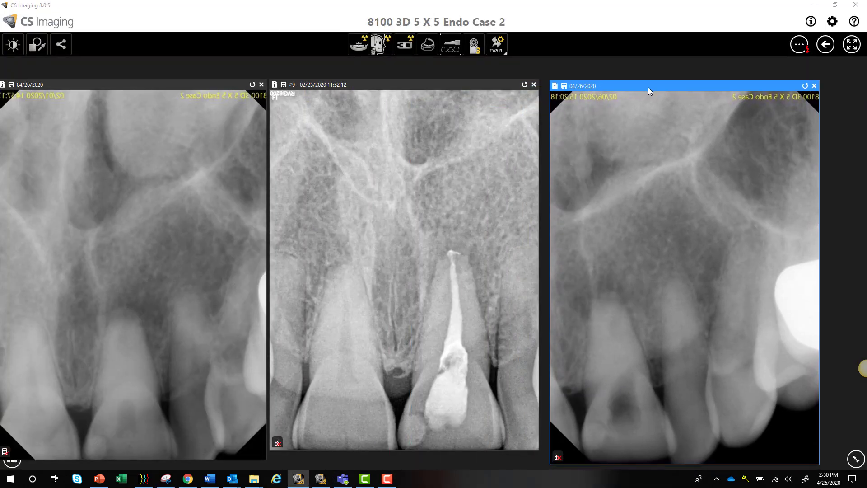